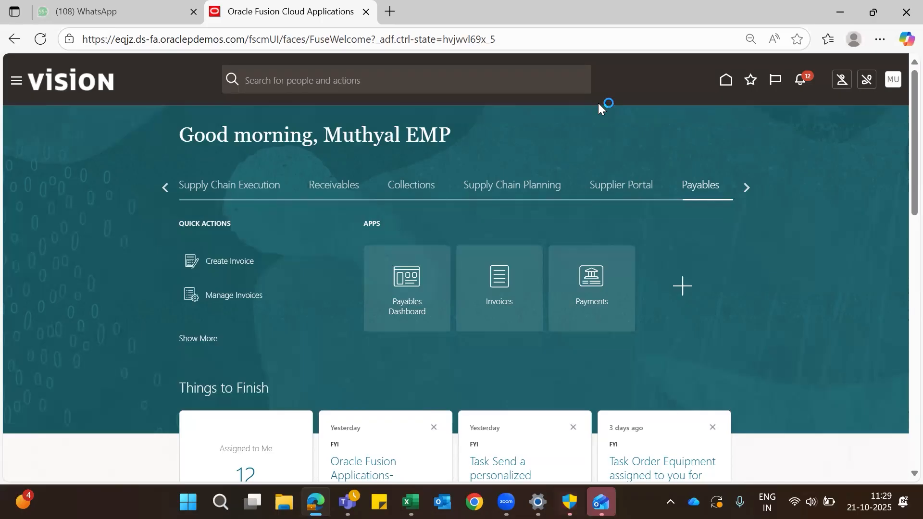
# Step: Start creating a new payables invoice and set its type to Credit memo
pyautogui.click(495, 274)
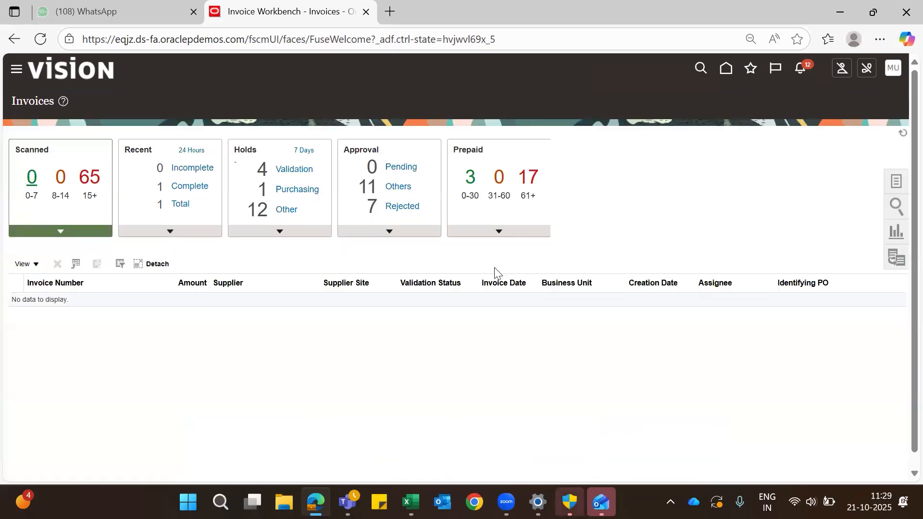
pyautogui.click(895, 182)
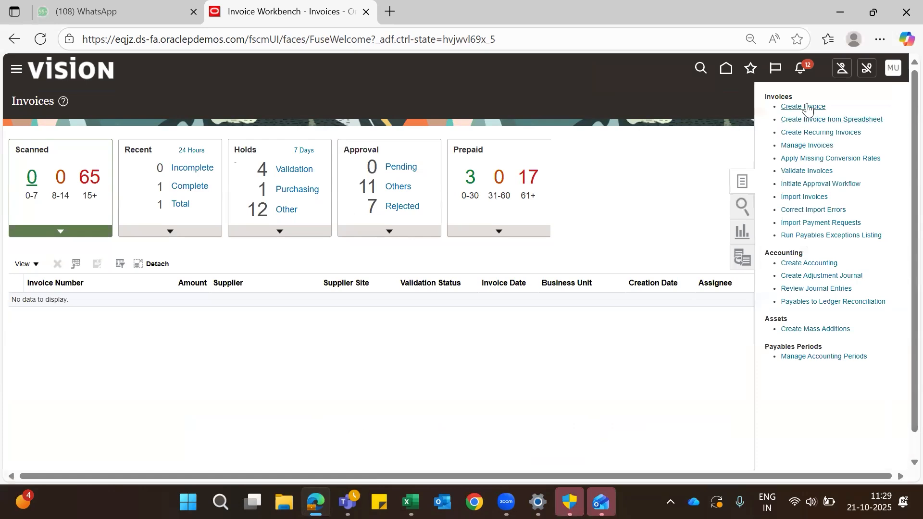
pyautogui.click(804, 106)
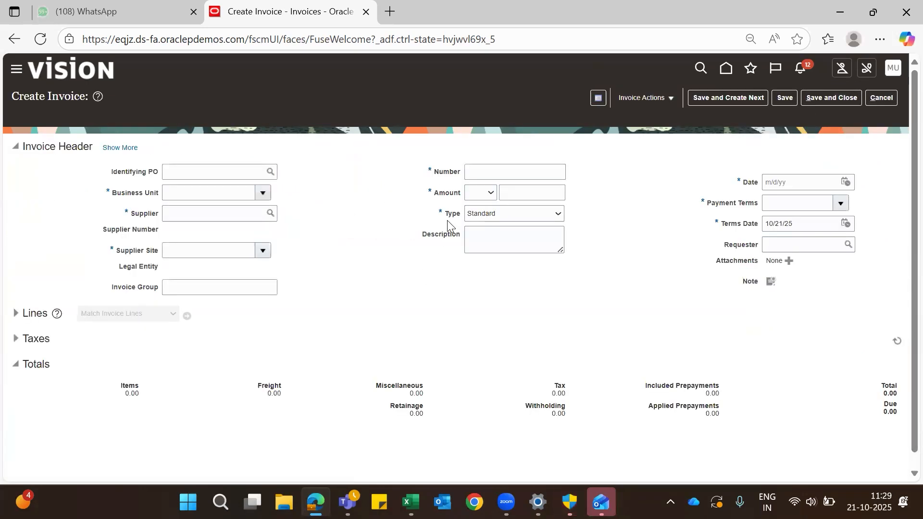
pyautogui.click(559, 214)
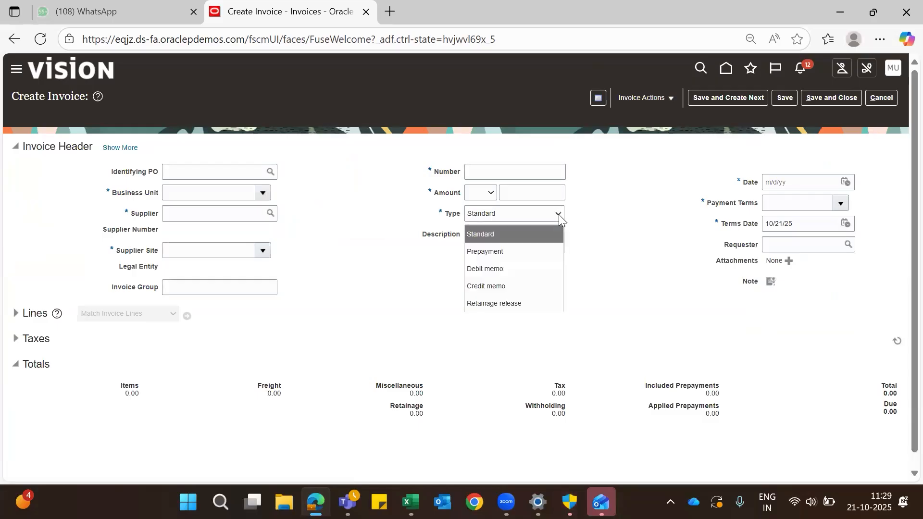
pyautogui.click(505, 287)
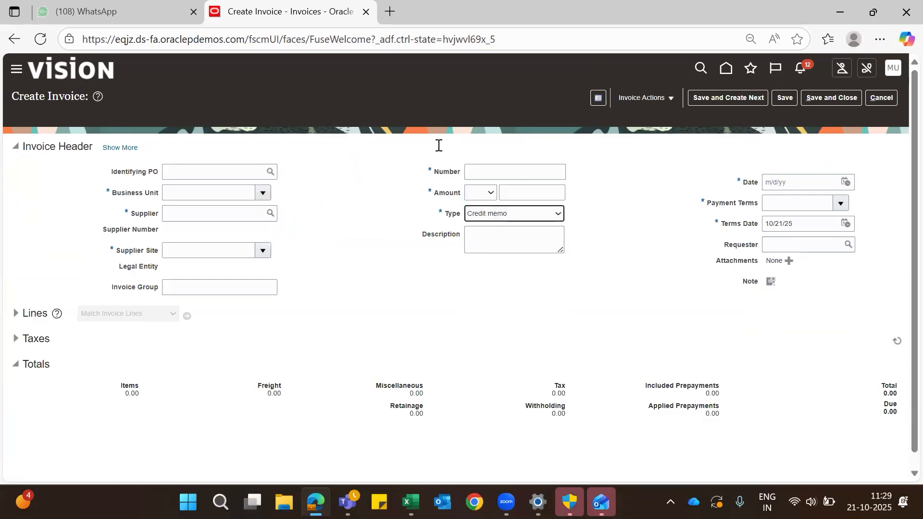
# Step: Set the invoice header's business unit to US1 Business Unit and the supplier to ABC Bank
pyautogui.click(190, 196)
pyautogui.write('US1')
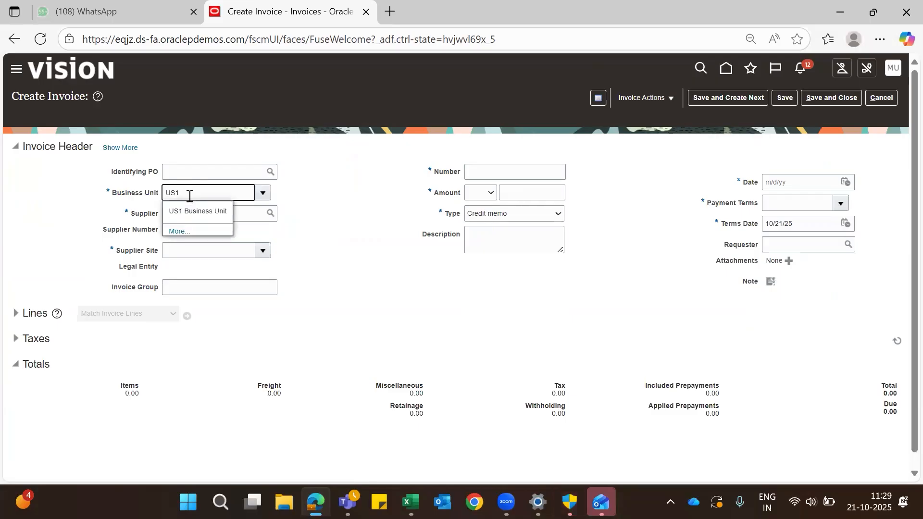
pyautogui.click(192, 210)
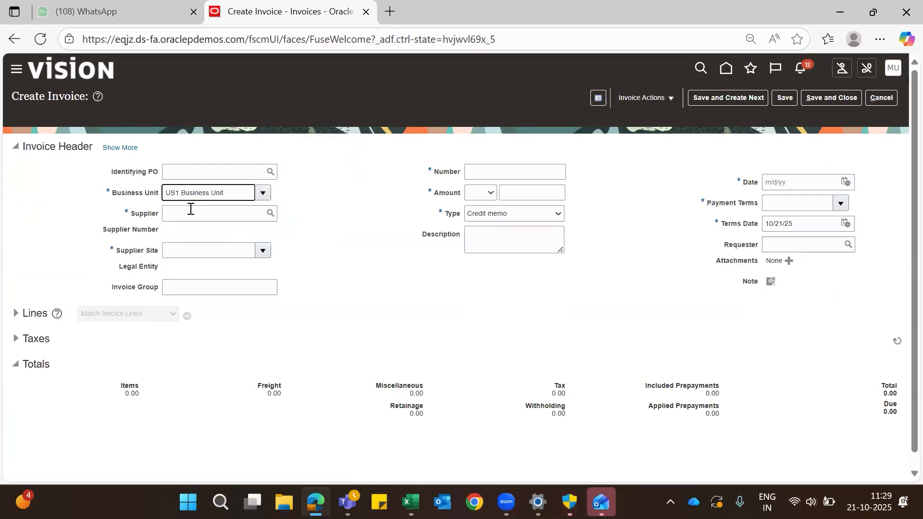
pyautogui.click(190, 208)
pyautogui.write('ABC')
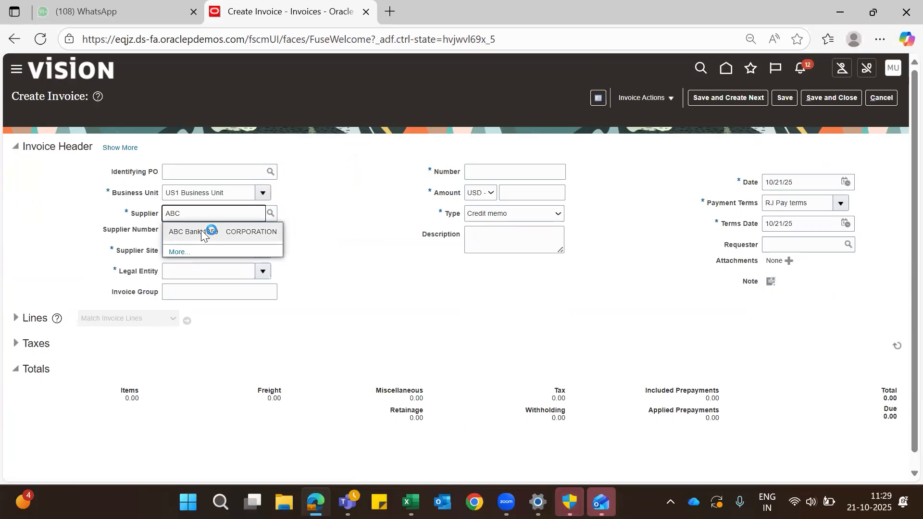
pyautogui.click(202, 232)
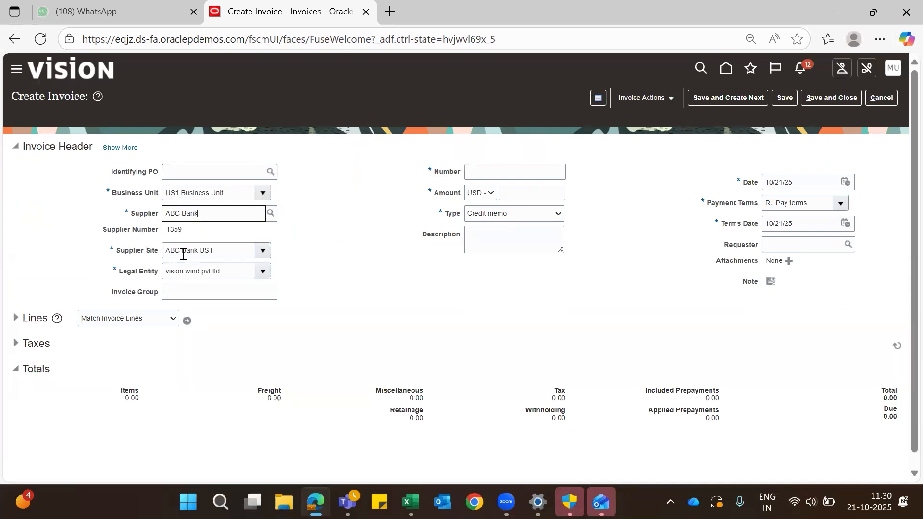
# Step: Enter CM1 as the credit memo number and -10,000 USD as its amount
pyautogui.click(495, 171)
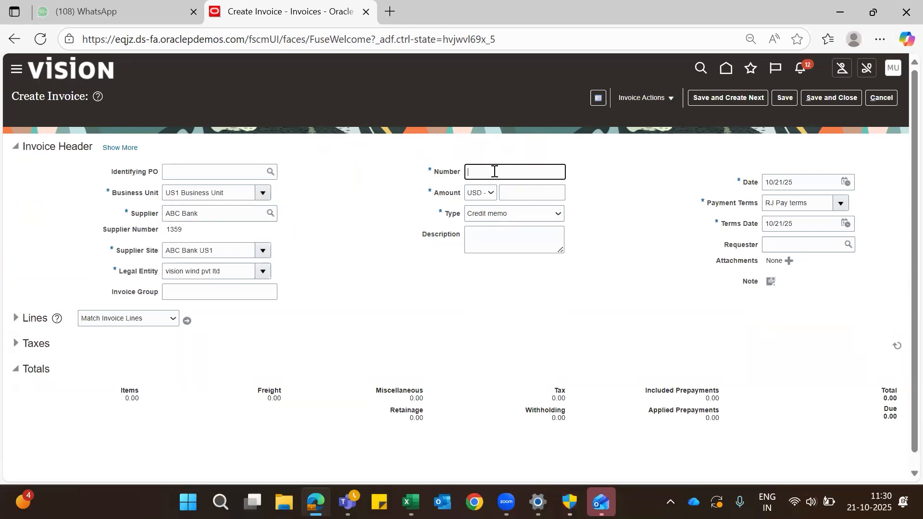
pyautogui.write('CM1')
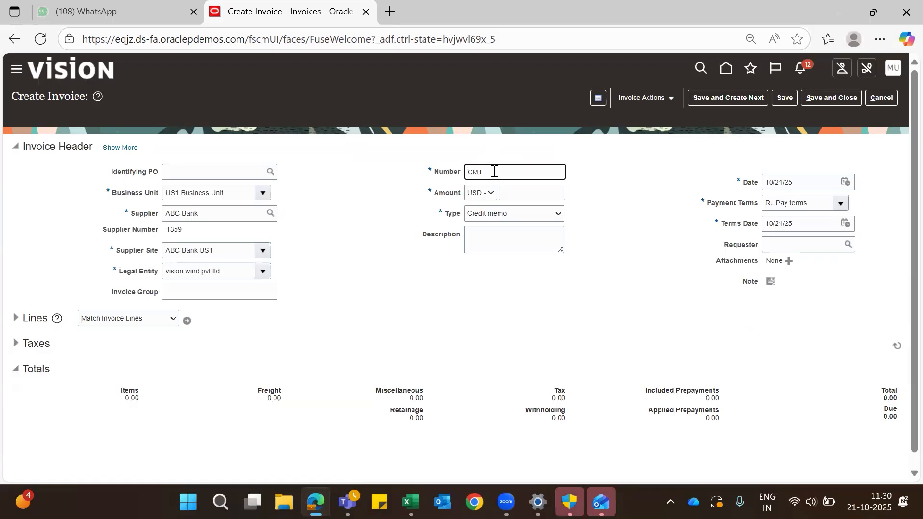
pyautogui.click(539, 190)
pyautogui.write('-100000.00')
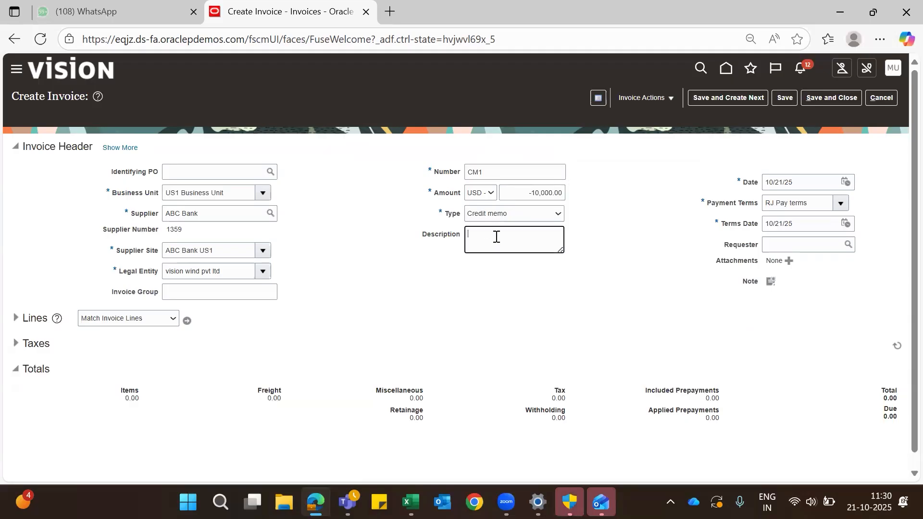
# Step: Fill in the header description as "Credit for damaged goods Inv1234"
pyautogui.click(496, 237)
pyautogui.write('Credit for damaged goods')
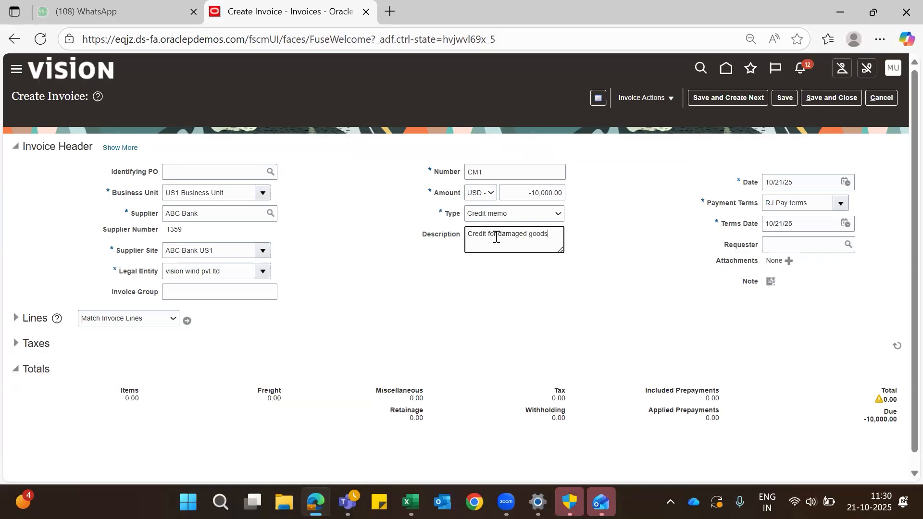
pyautogui.write(' Inv1234')
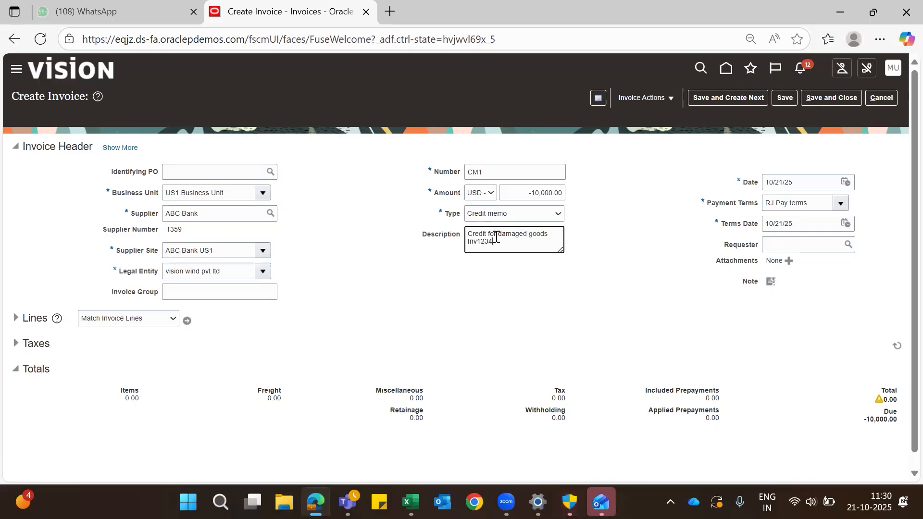
# Step: Expand the invoice lines section and enter an amount of -10,000 on line 1
pyautogui.scroll(-1, 628, 363)
pyautogui.scroll(1, 628, 363)
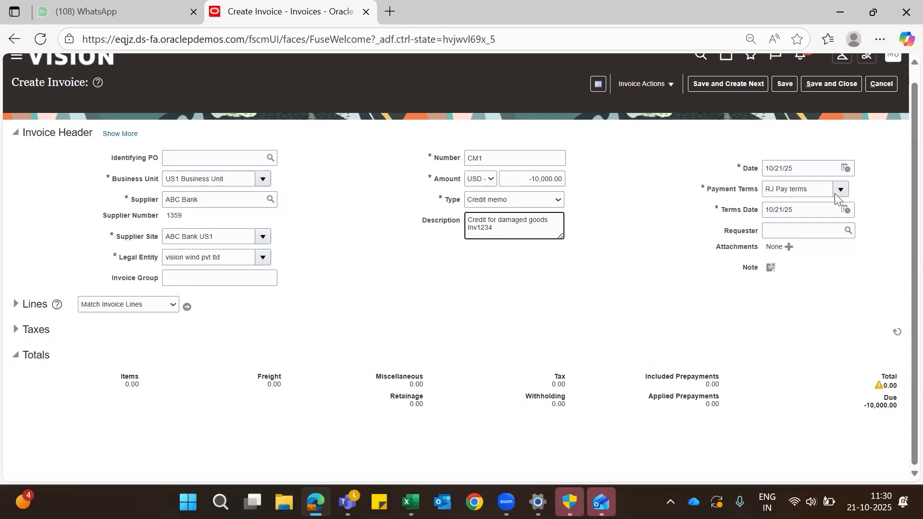
pyautogui.click(14, 305)
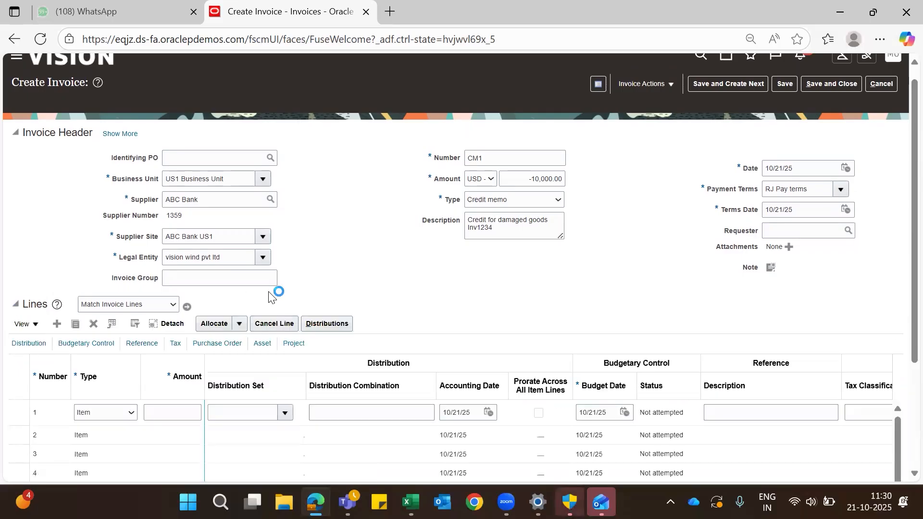
pyautogui.scroll(-3, 269, 293)
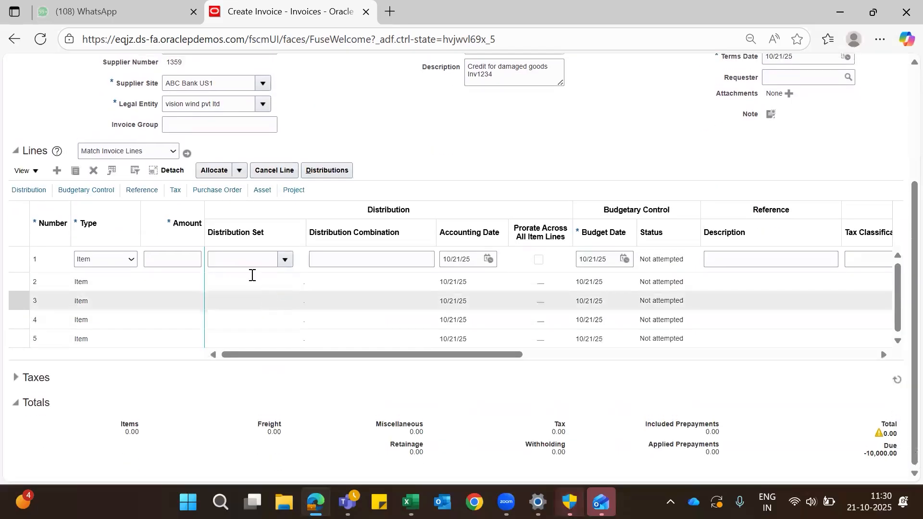
pyautogui.click(177, 260)
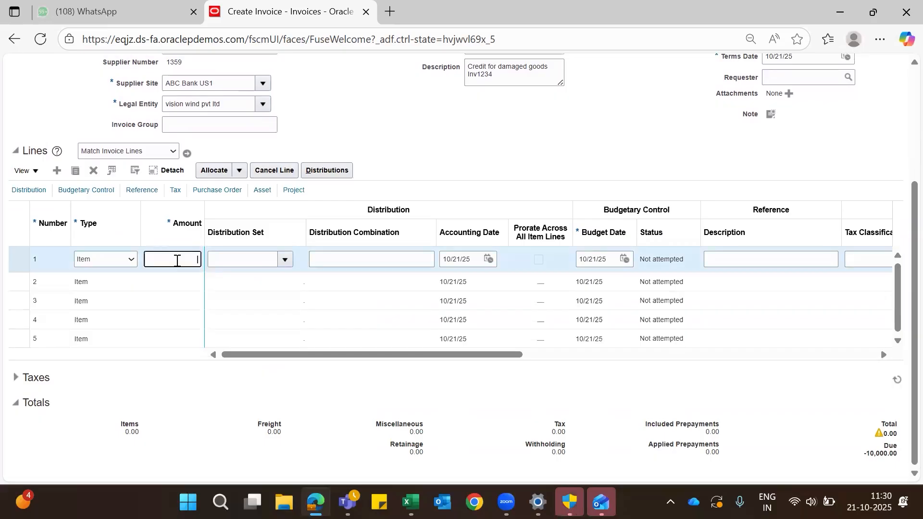
pyautogui.write('-10,000')
# Step: Widen the Distribution Combination column and assign the Advertising (Full) distribution set to line 1
pyautogui.click(242, 258)
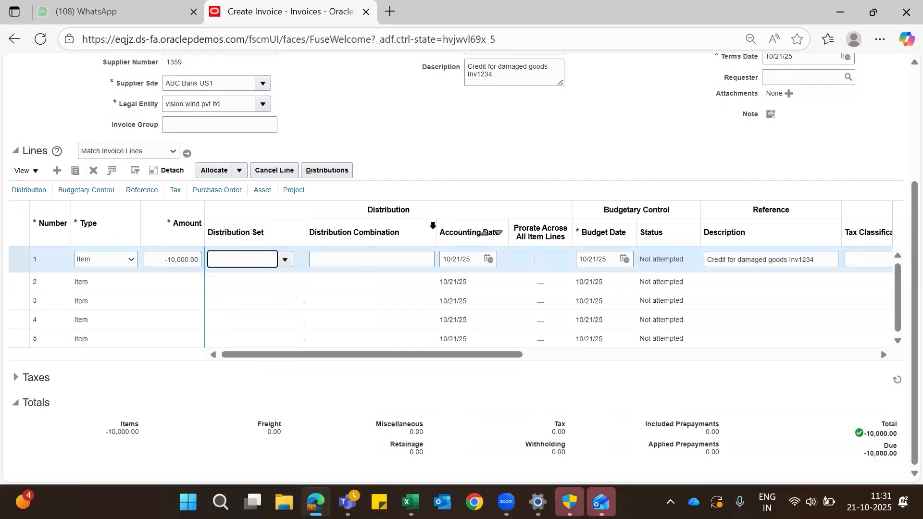
pyautogui.moveTo(436, 230); pyautogui.dragTo(485, 231)
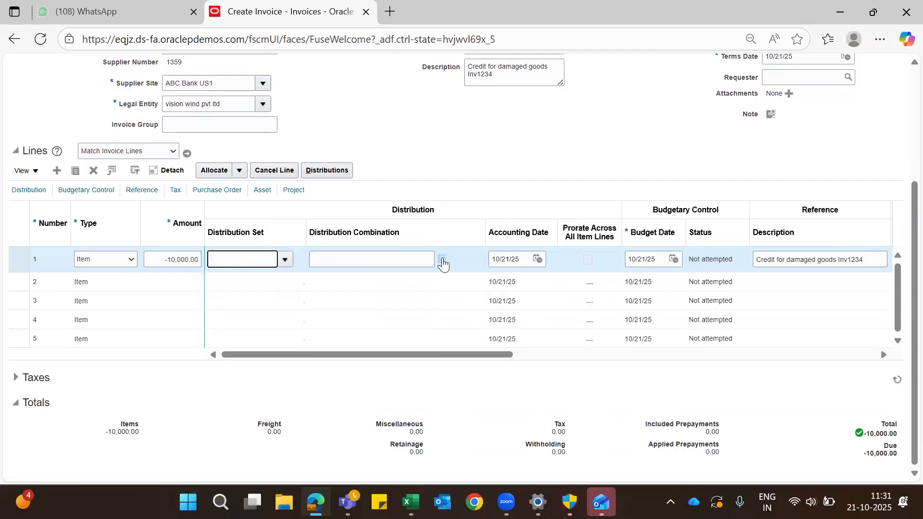
pyautogui.click(252, 260)
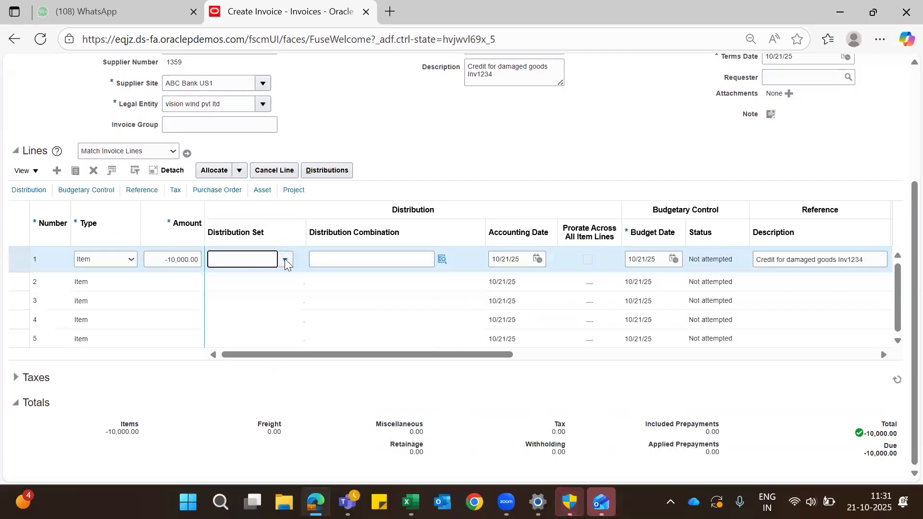
pyautogui.click(284, 259)
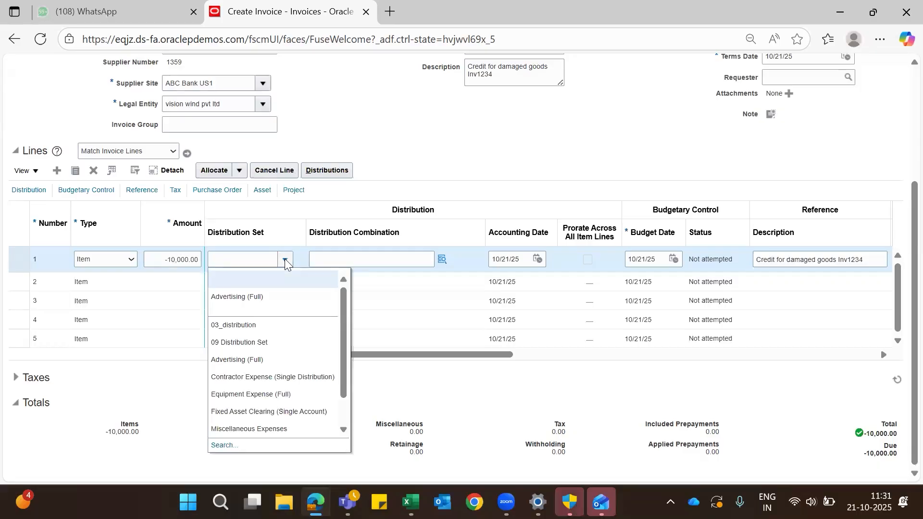
pyautogui.click(264, 301)
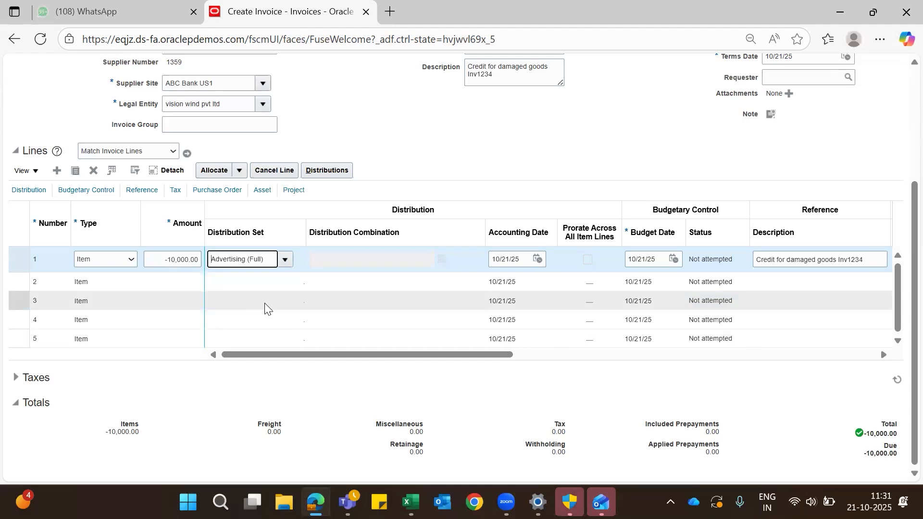
pyautogui.scroll(-1, 470, 310)
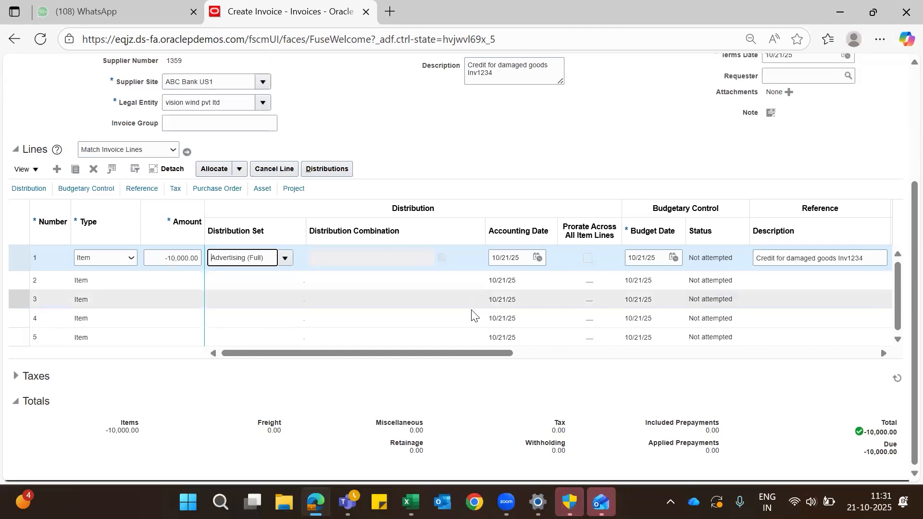
pyautogui.scroll(5, 471, 310)
pyautogui.scroll(-1, 472, 311)
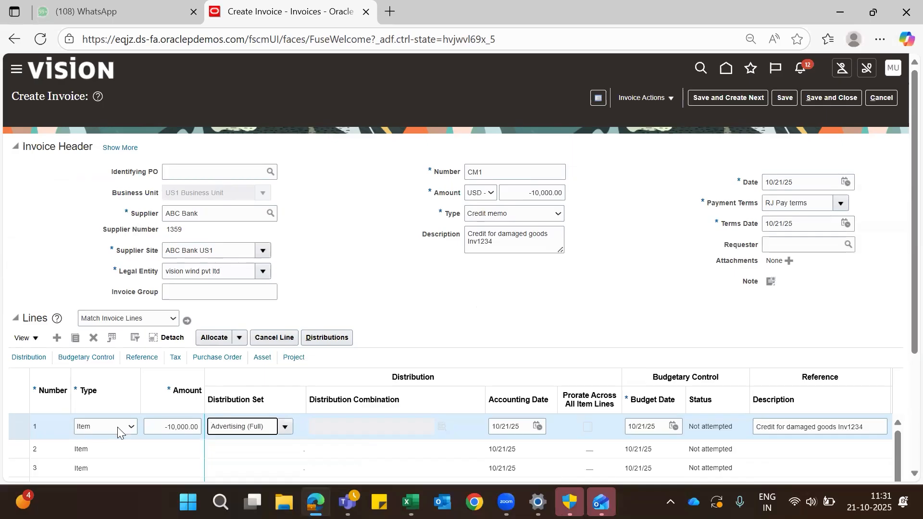
pyautogui.click(130, 426)
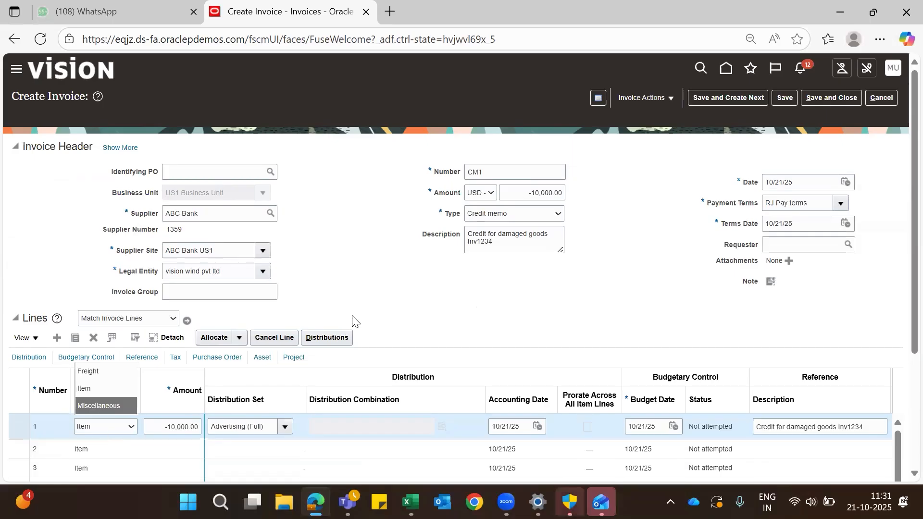
pyautogui.click(394, 286)
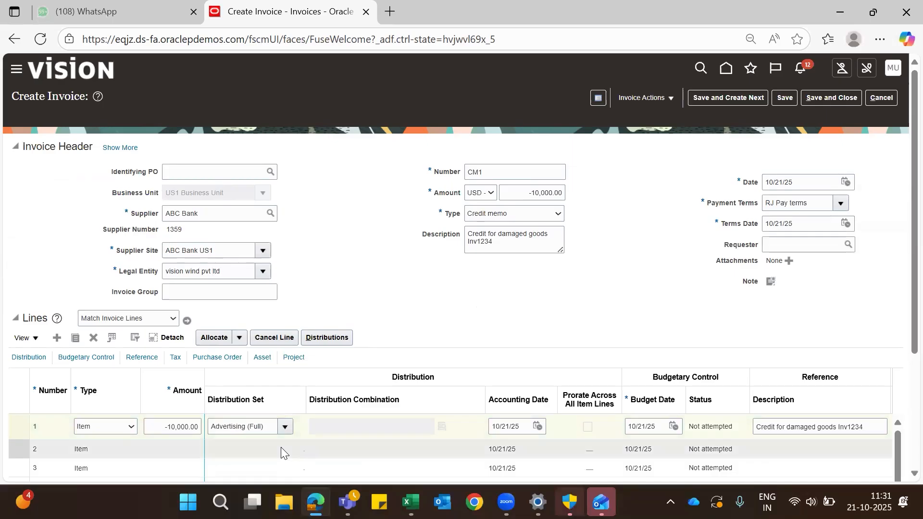
pyautogui.scroll(-1, 280, 447)
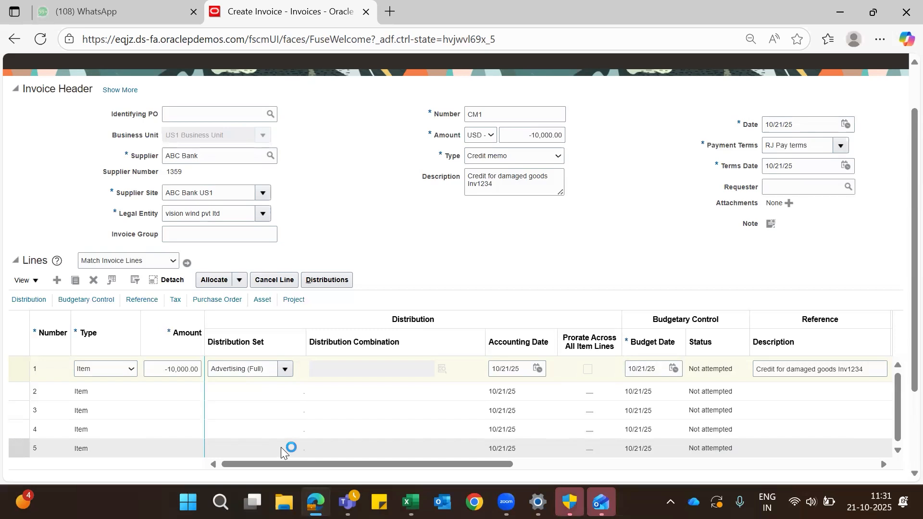
# Step: Save the credit memo, accepting the possible-duplicate warning, and validate it
pyautogui.scroll(2, 281, 447)
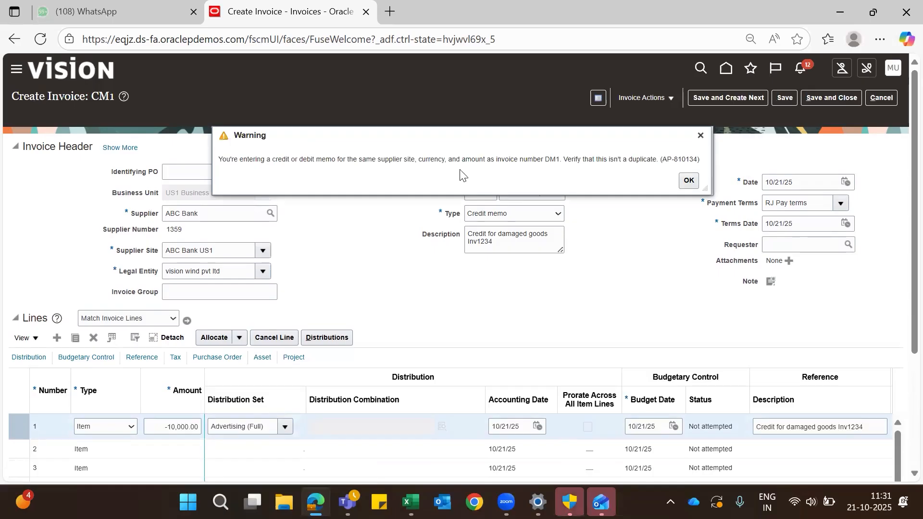
pyautogui.click(688, 182)
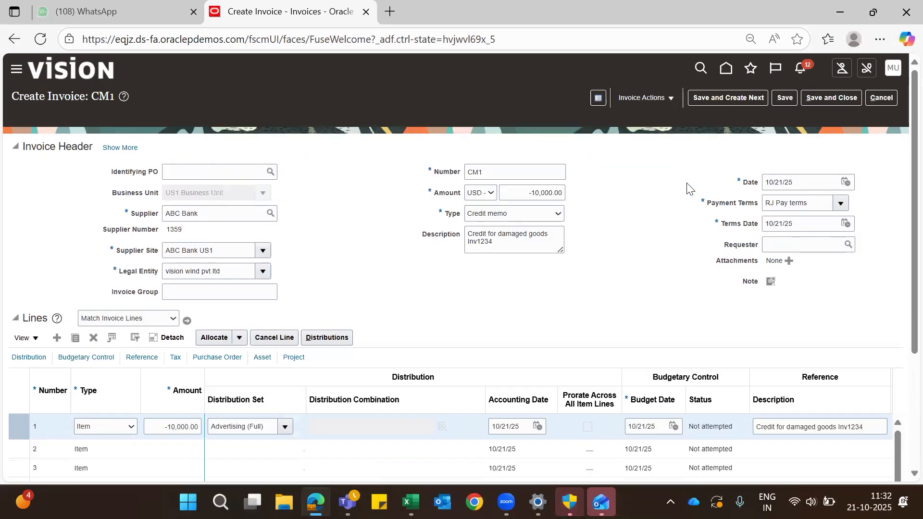
pyautogui.click(668, 100)
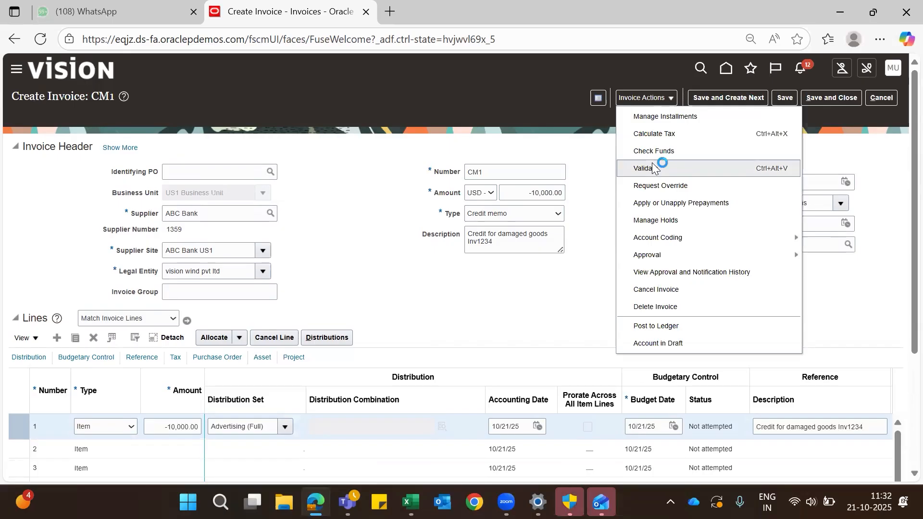
pyautogui.click(646, 168)
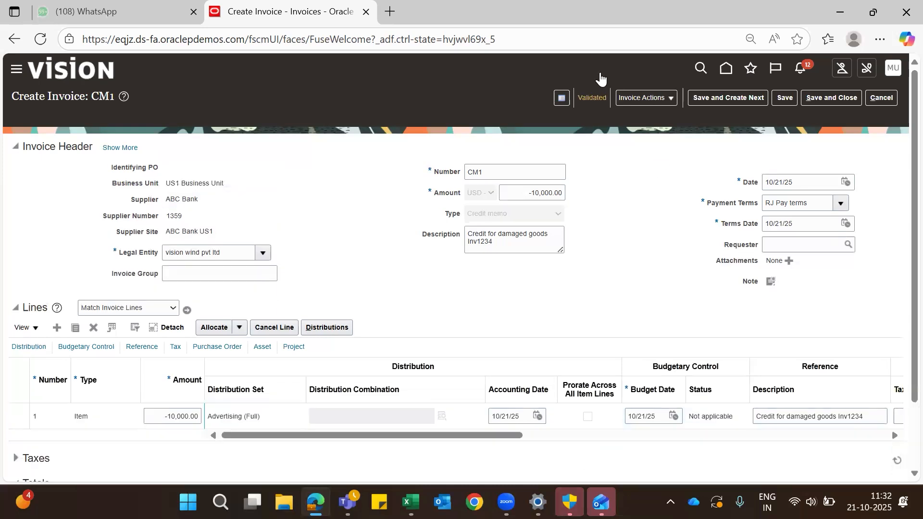
# Step: Post the validated credit memo to the ledger and open its accounting lines
pyautogui.click(665, 97)
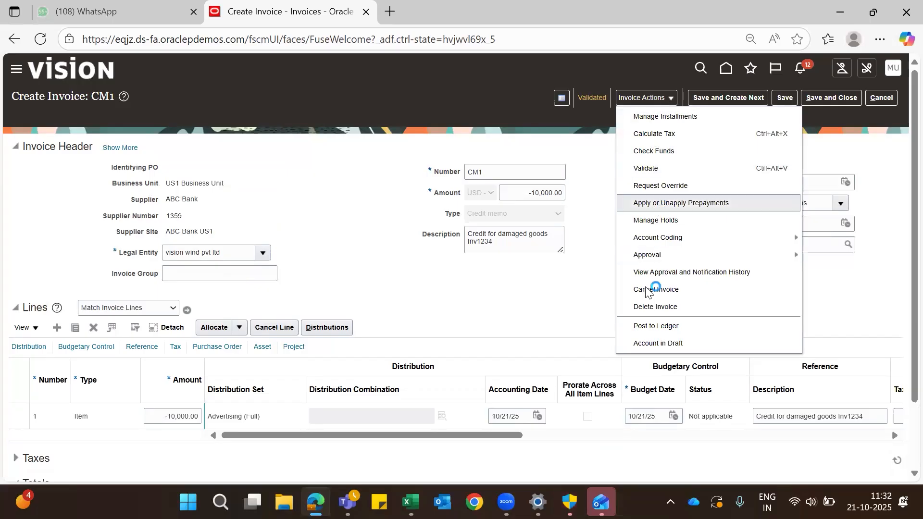
pyautogui.click(653, 327)
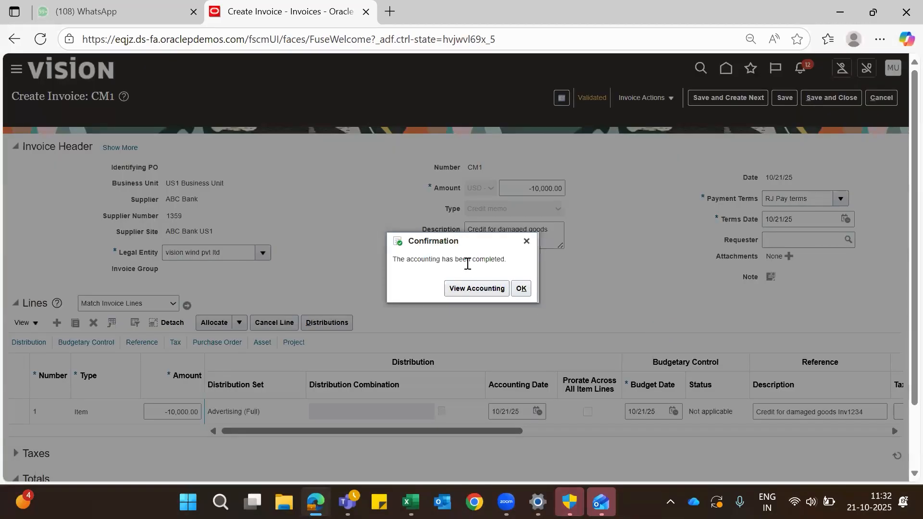
pyautogui.click(485, 291)
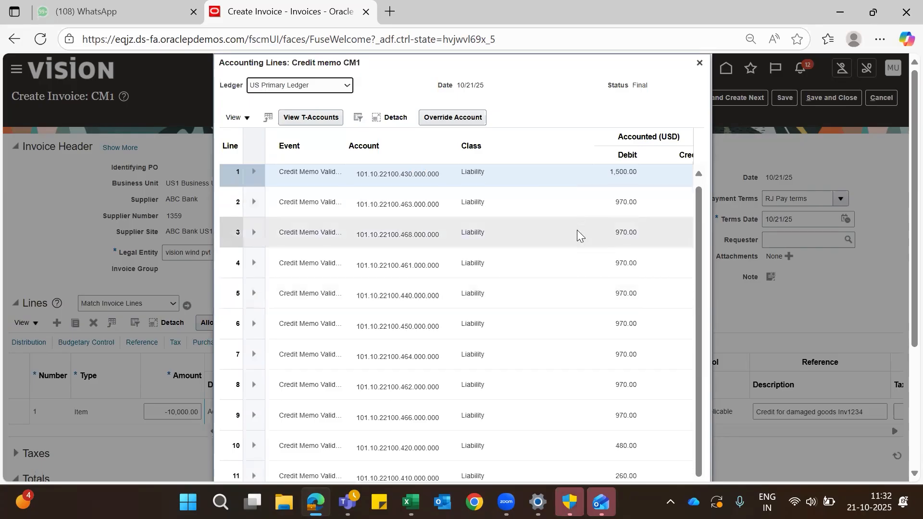
# Step: Review the credit memo's debit and credit accounting lines through the last one, close them, and save and close the memo
pyautogui.scroll(-1, 577, 230)
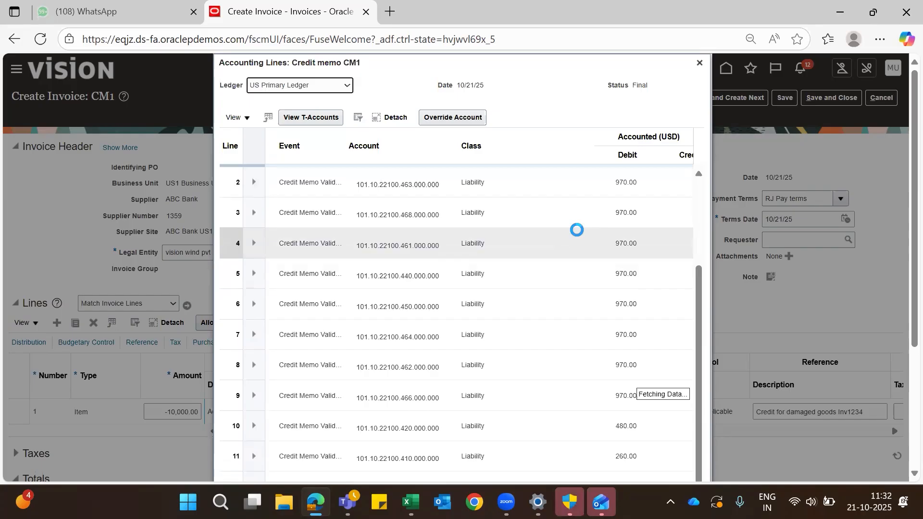
pyautogui.scroll(-3, 577, 230)
pyautogui.scroll(-4, 577, 236)
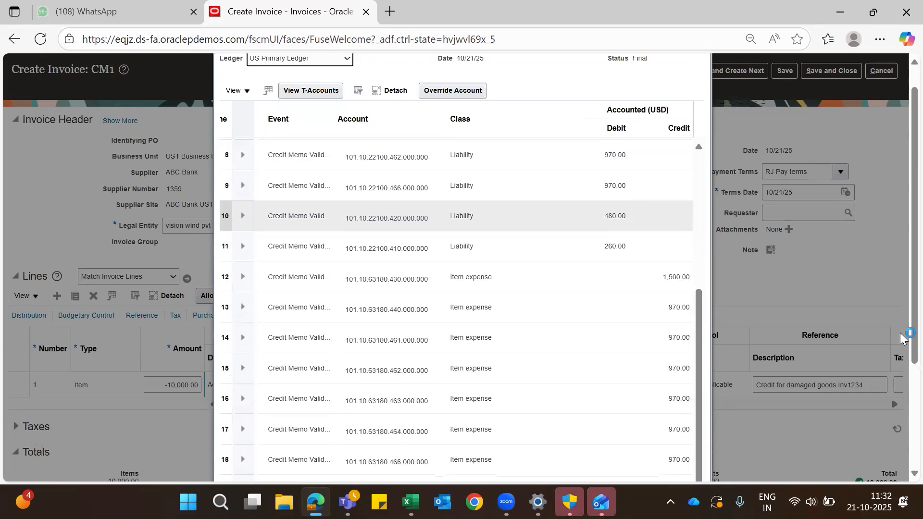
pyautogui.scroll(-2, 900, 404)
pyautogui.scroll(-1, 899, 404)
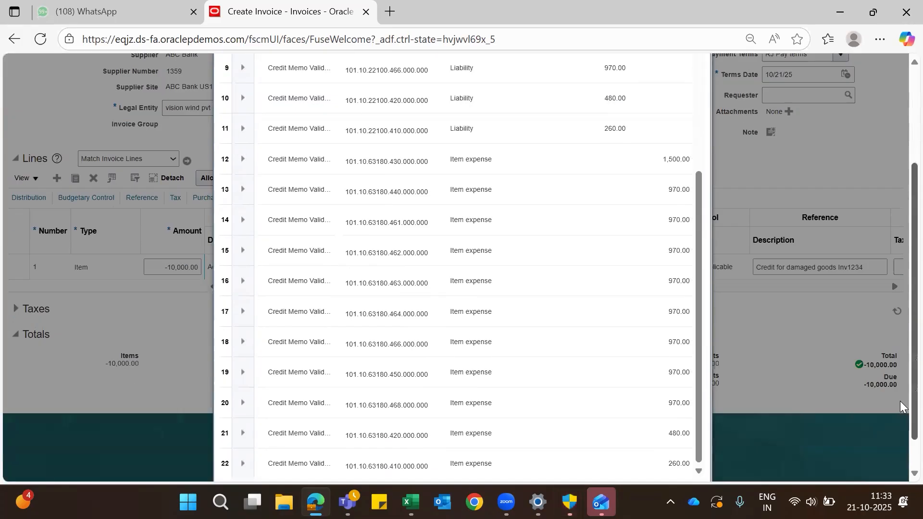
pyautogui.scroll(-1, 900, 414)
pyautogui.click(688, 467)
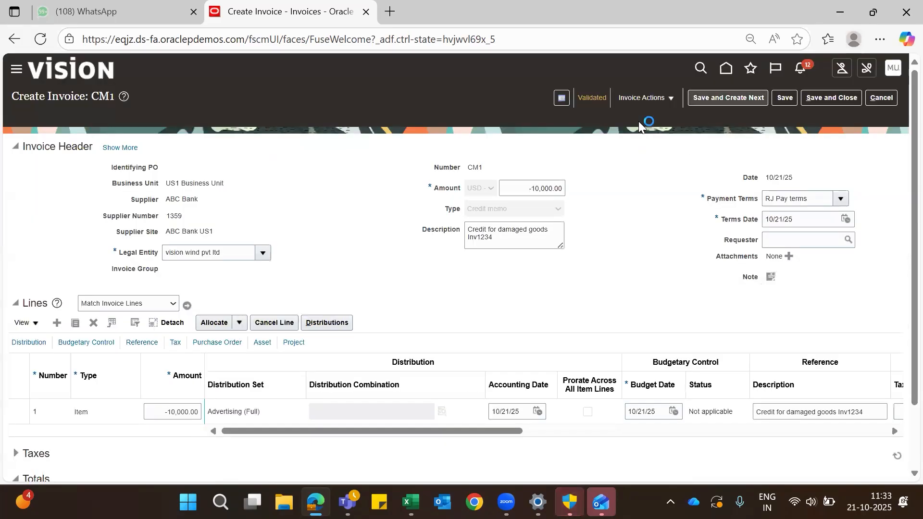
pyautogui.click(830, 98)
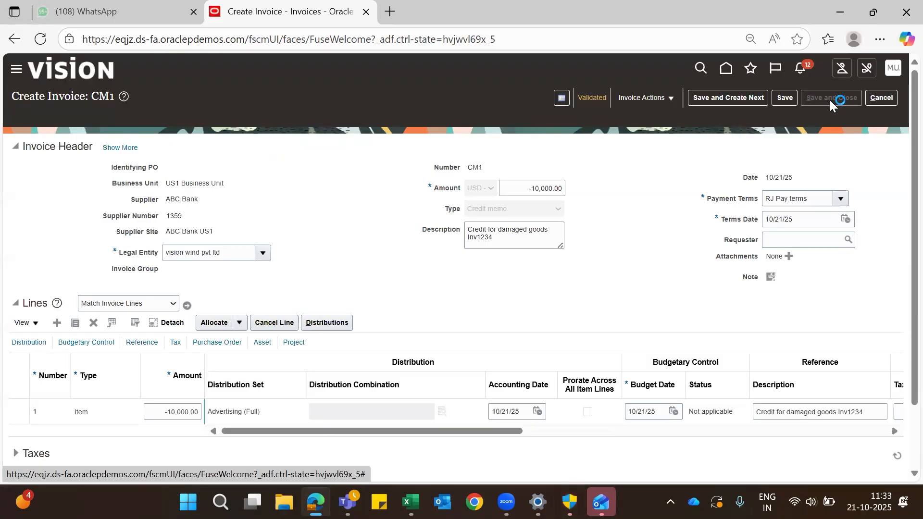